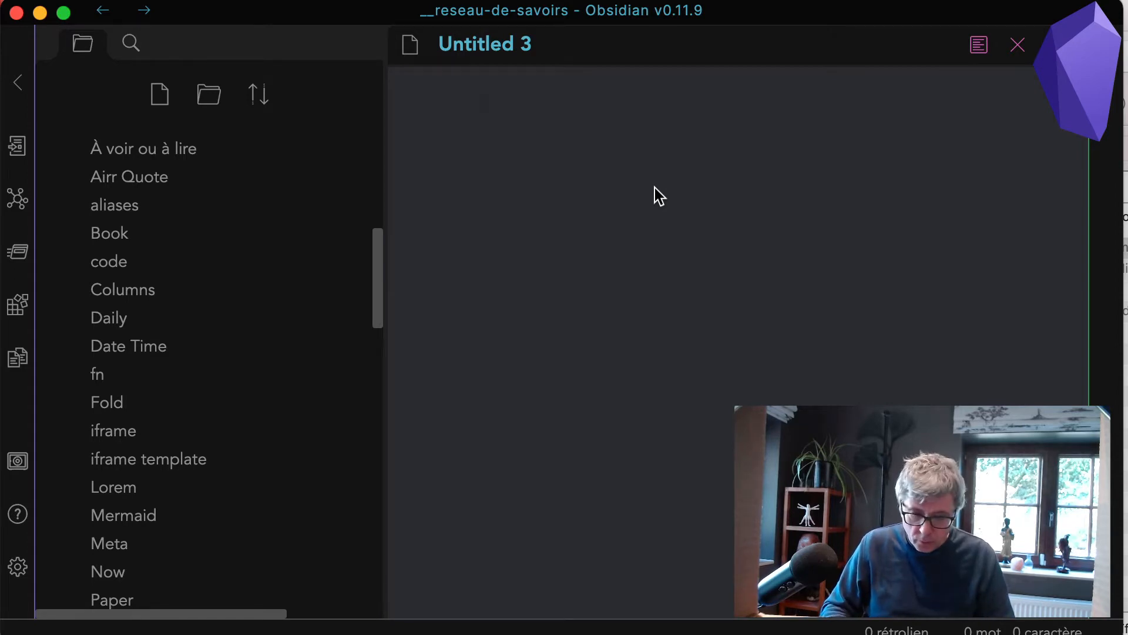
Rename the open untitled note as "cuisine"
double_click(525, 45)
triple_click(466, 40)
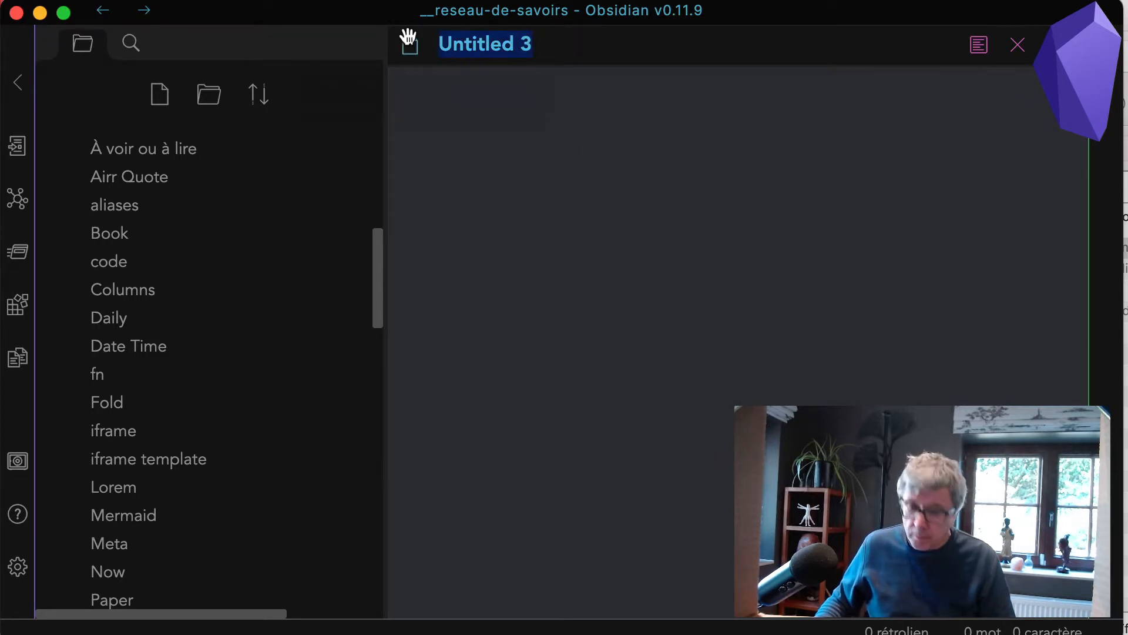
text(cuisine)
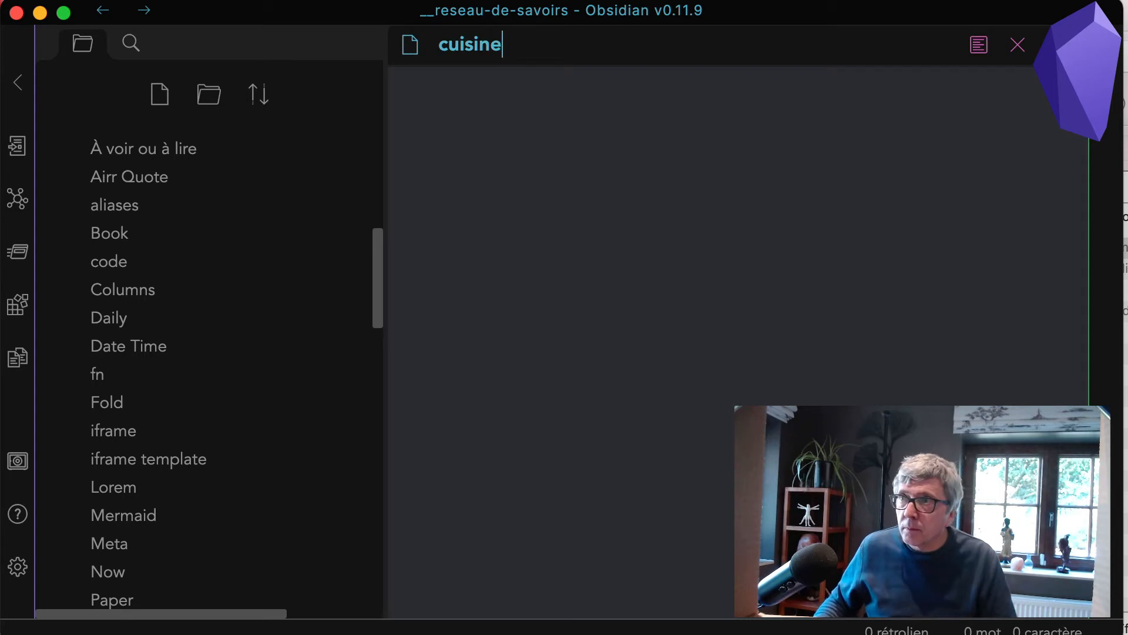
key(Return)
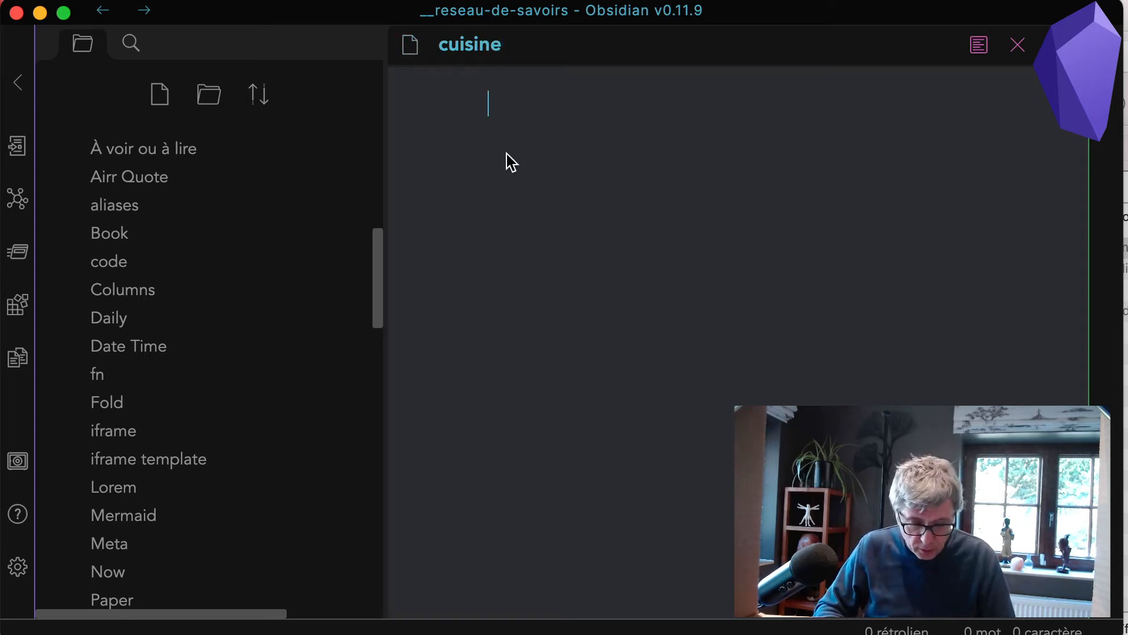
Add the level-one heading "Cuisine" to the note with the filler text "cqdcqdcfqdf" below it
text(# Cuisine)
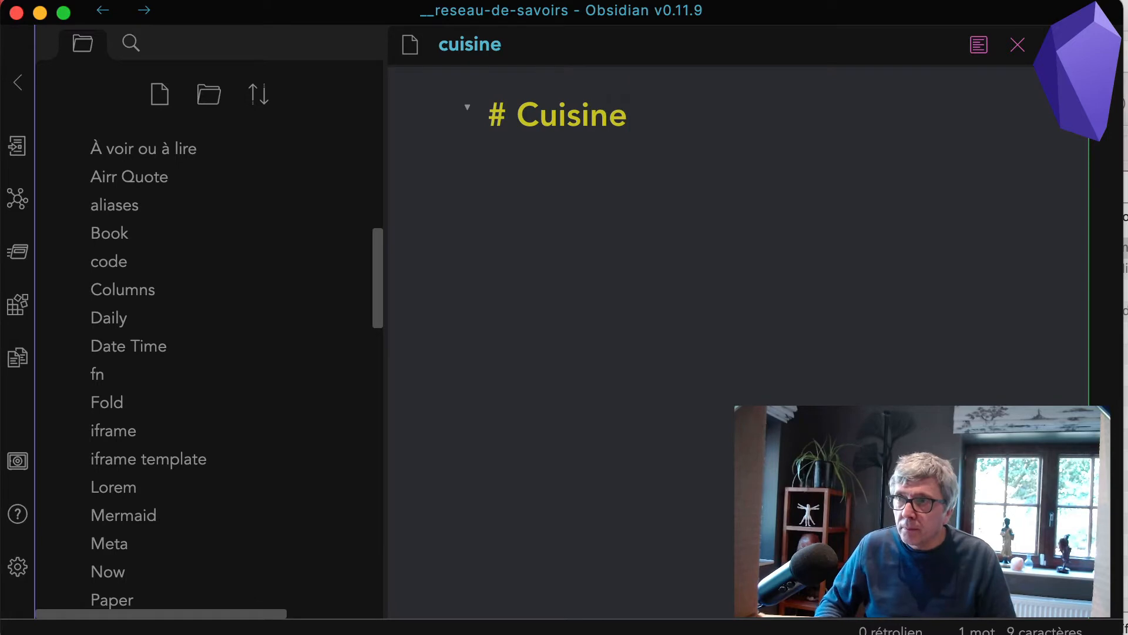
key(Return)
text(cqdcqdcfqdf)
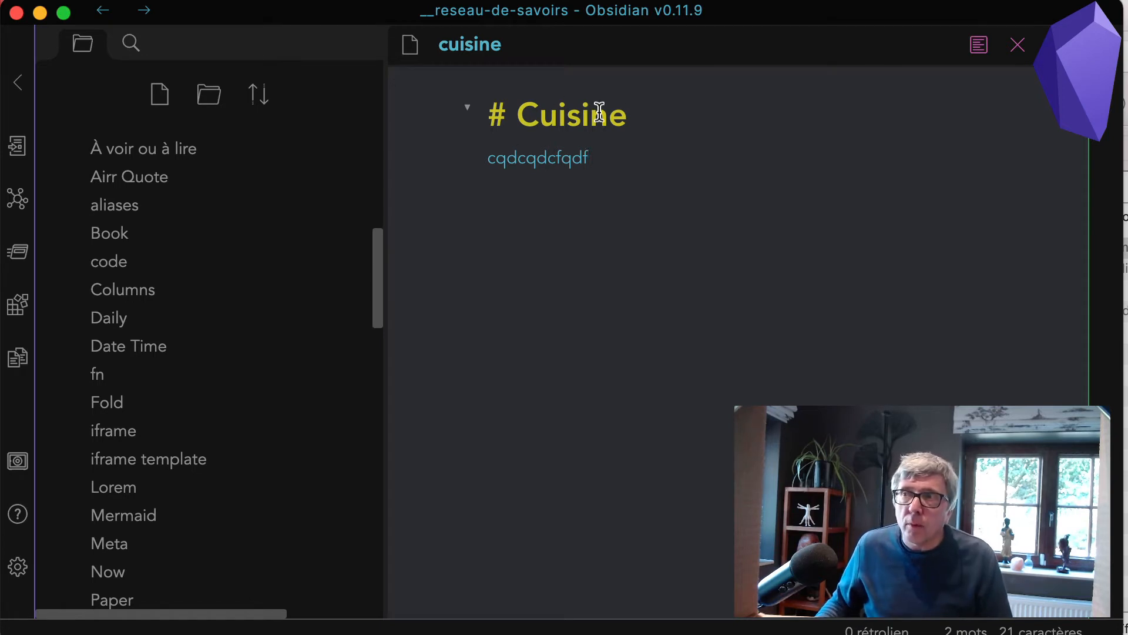
Append " - kitchen" to both the Cuisine heading and the note's title
click(646, 115)
text(- )
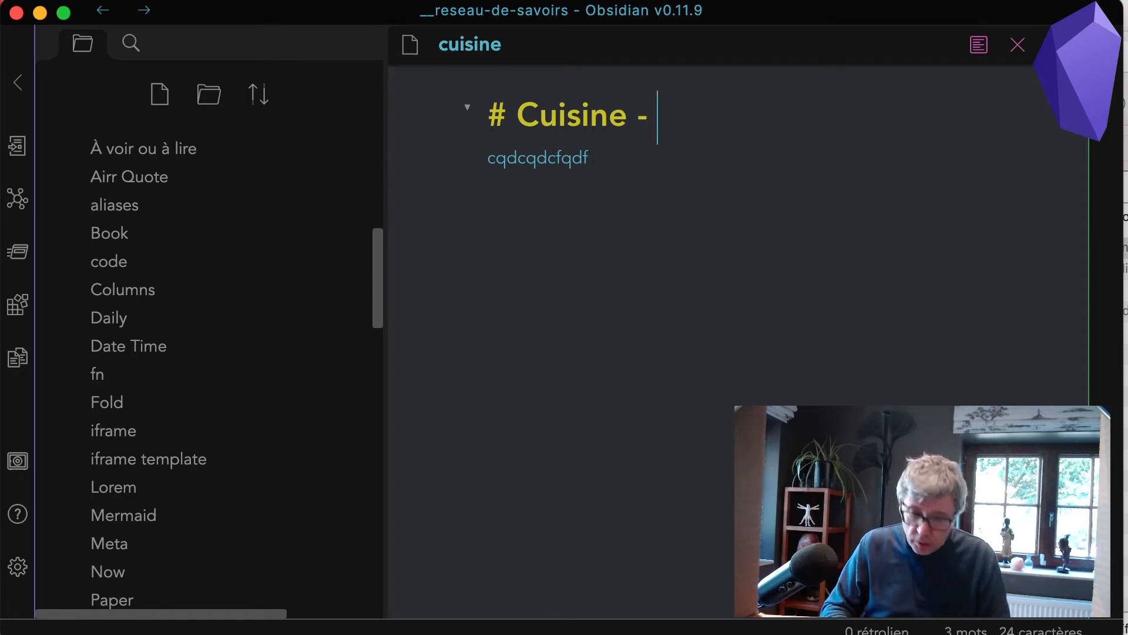
text(kitchen)
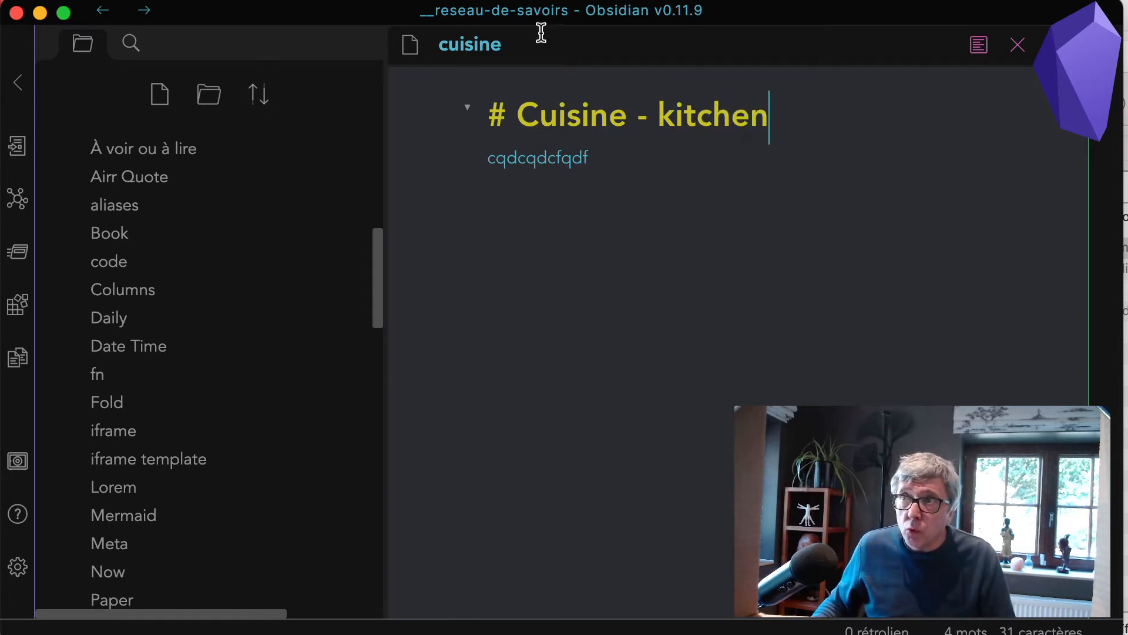
click(521, 46)
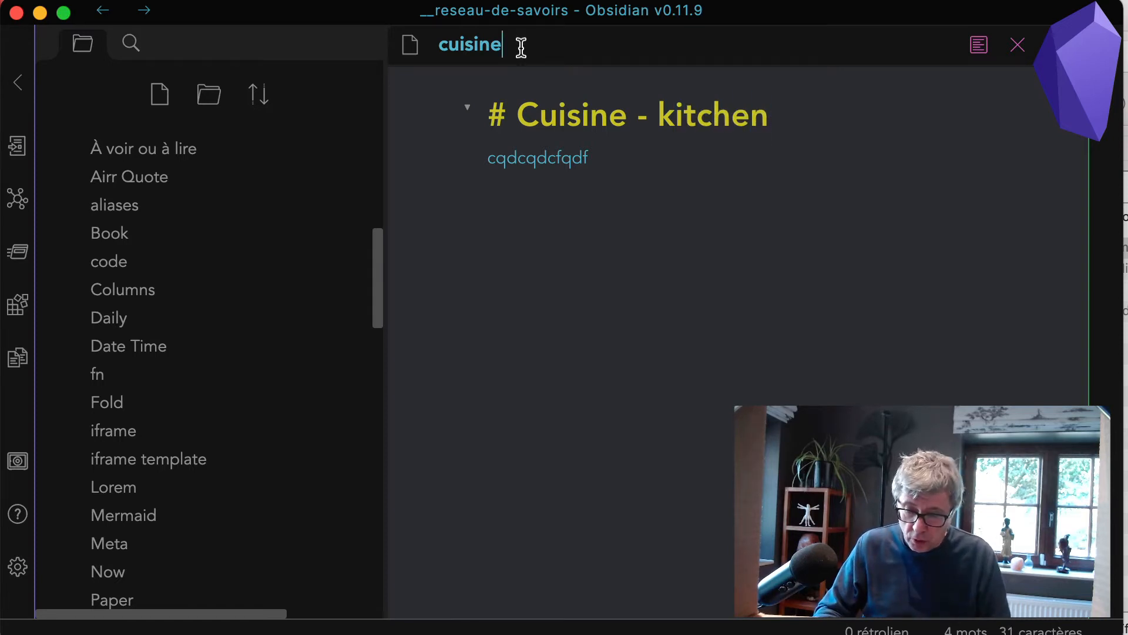
text(- kitchen)
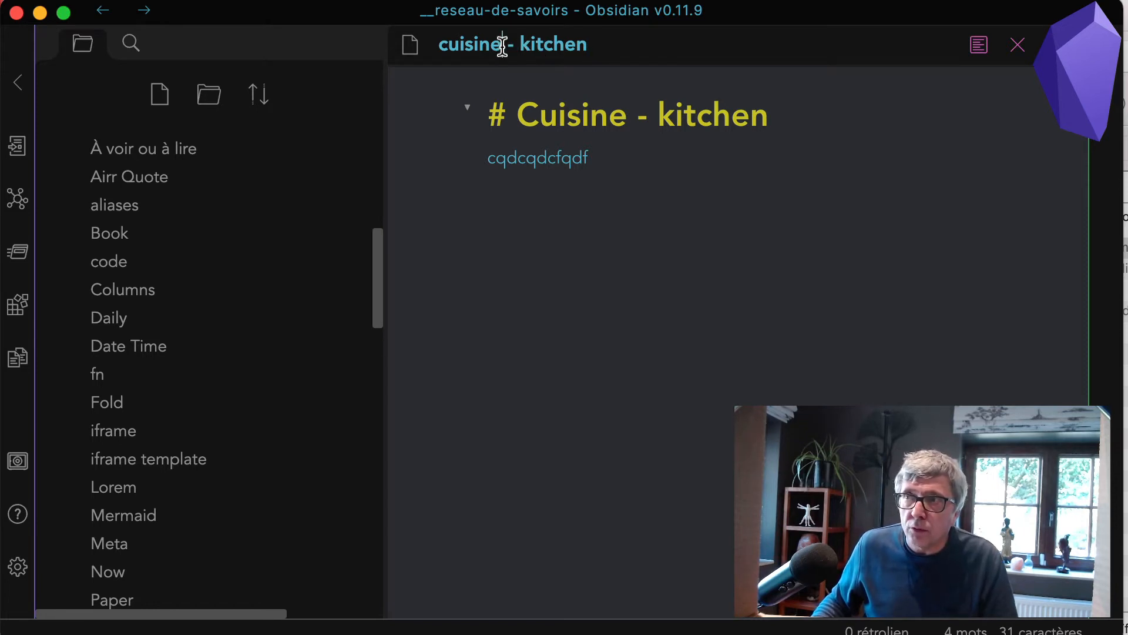
Remove " - kitchen" from the note's title and from the Cuisine heading
drag(503, 46, 594, 49)
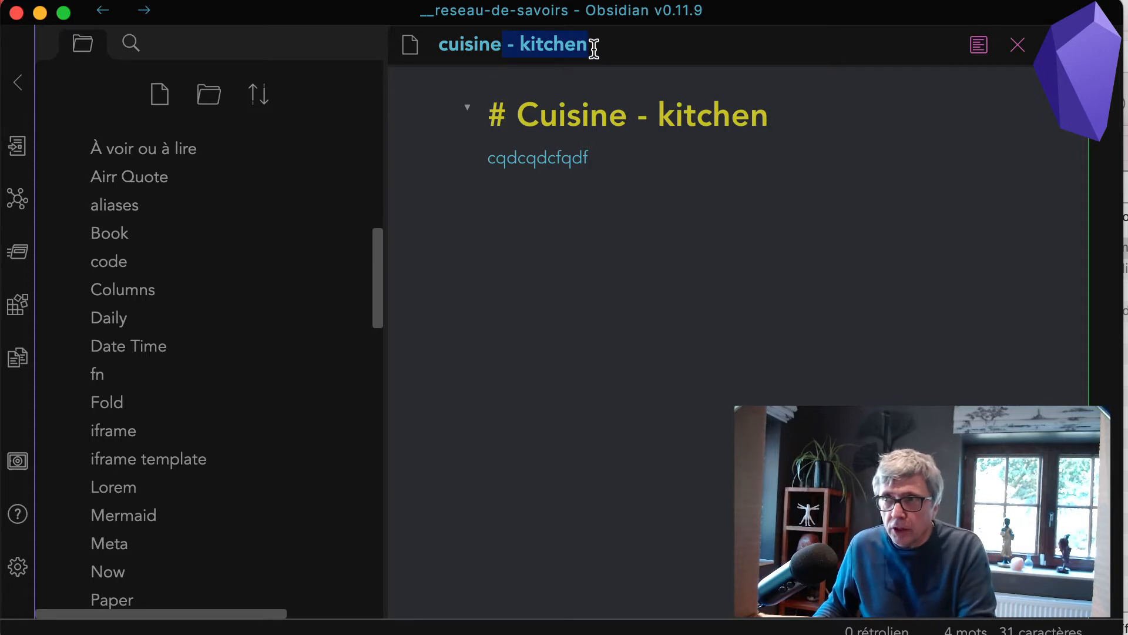
key(BackSpace)
click(633, 115)
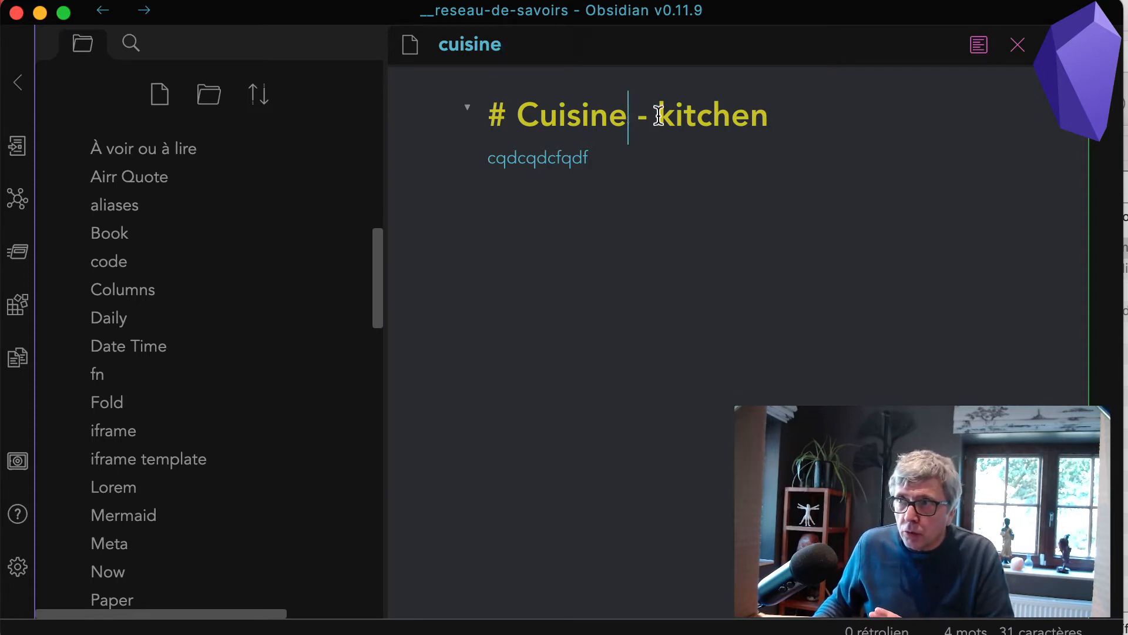
shift+click(817, 112)
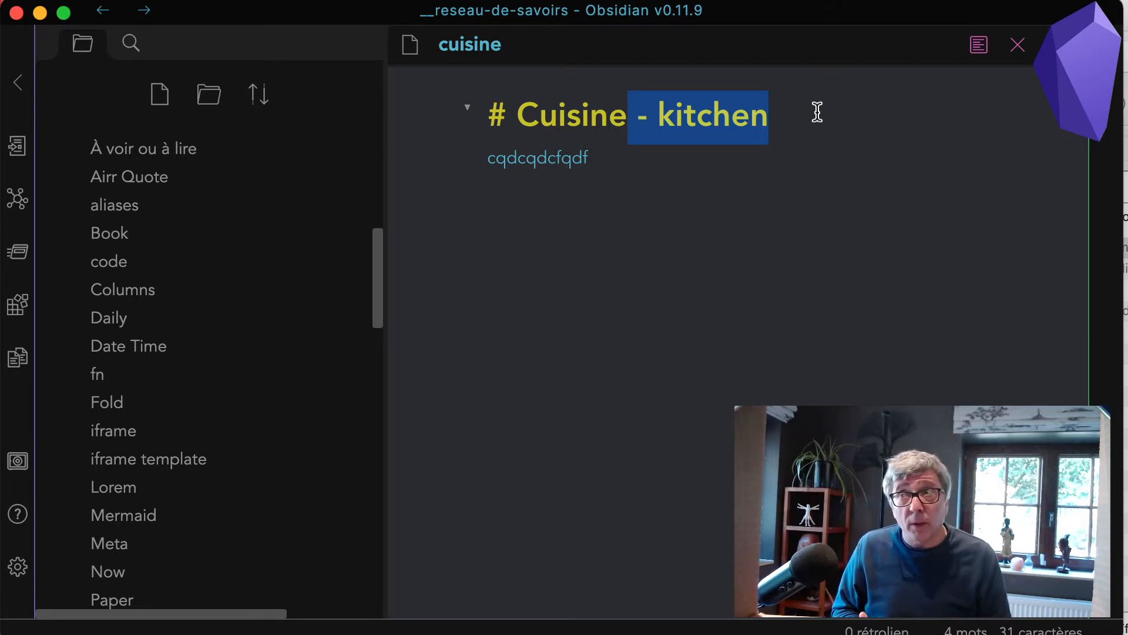
key(BackSpace)
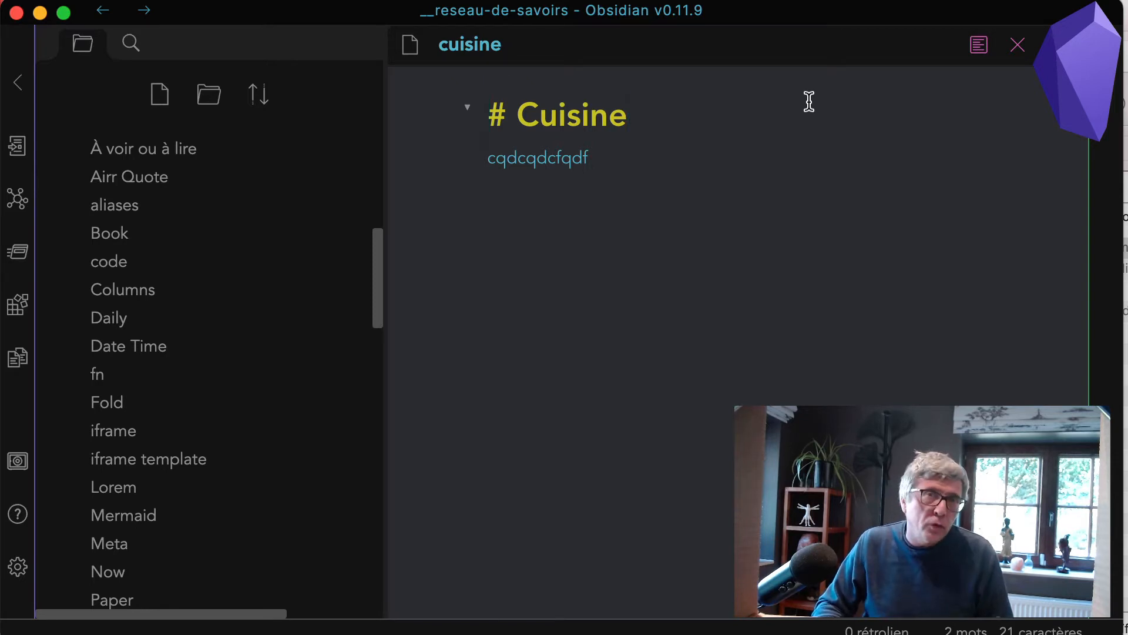
Insert the "aliases" template on a new blank line above the Cuisine heading
key(Up)
key(Return)
key(Up)
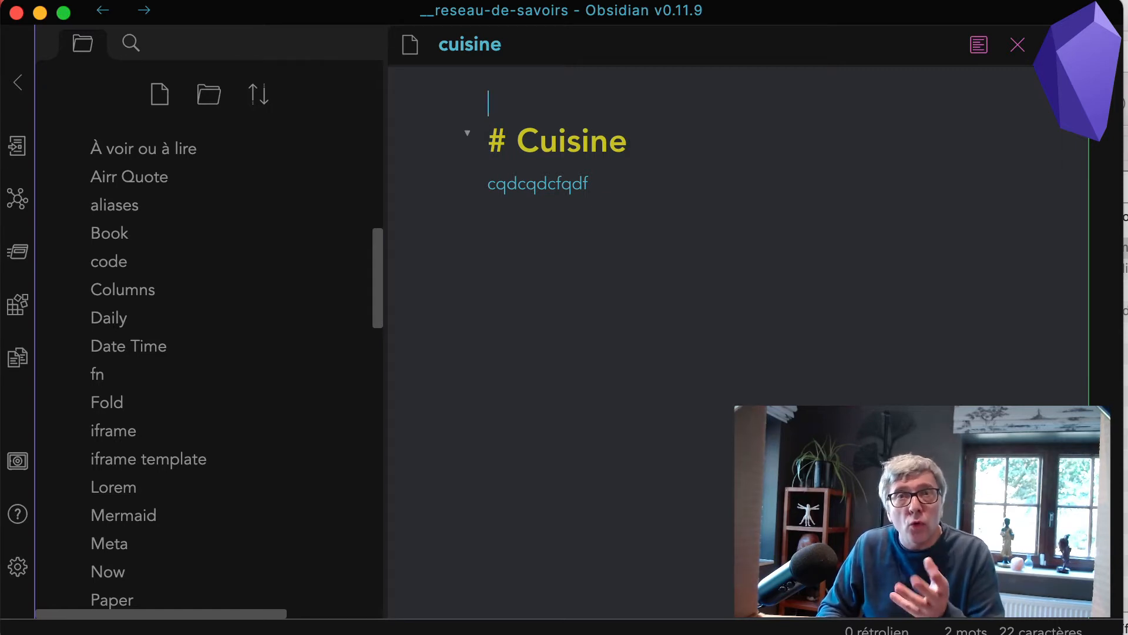
click(513, 272)
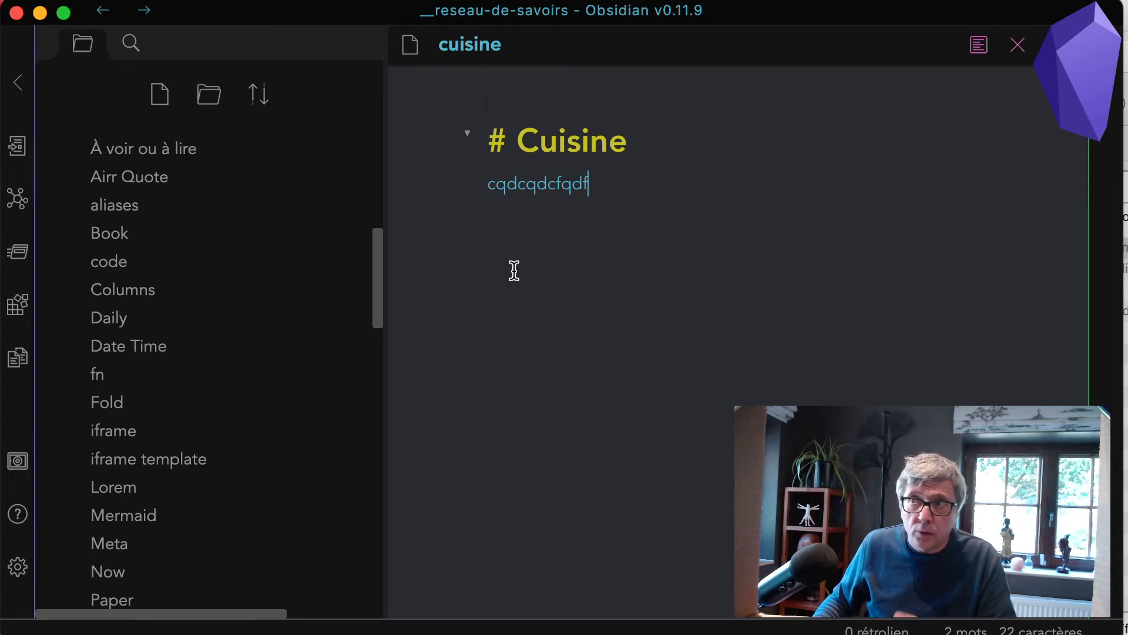
click(501, 89)
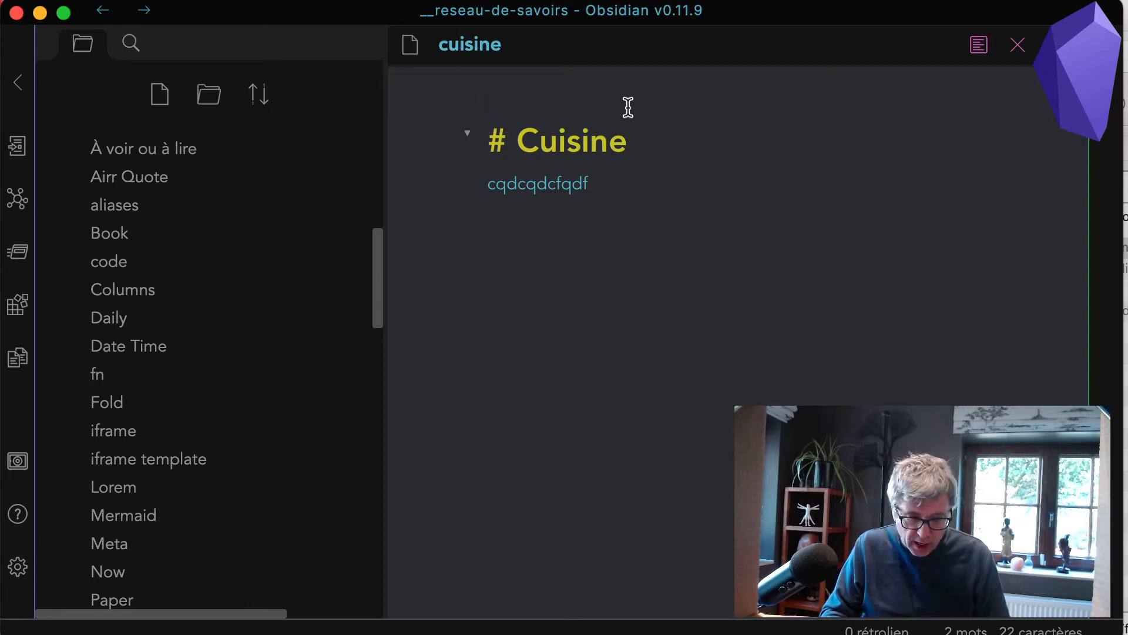
key(alt+t)
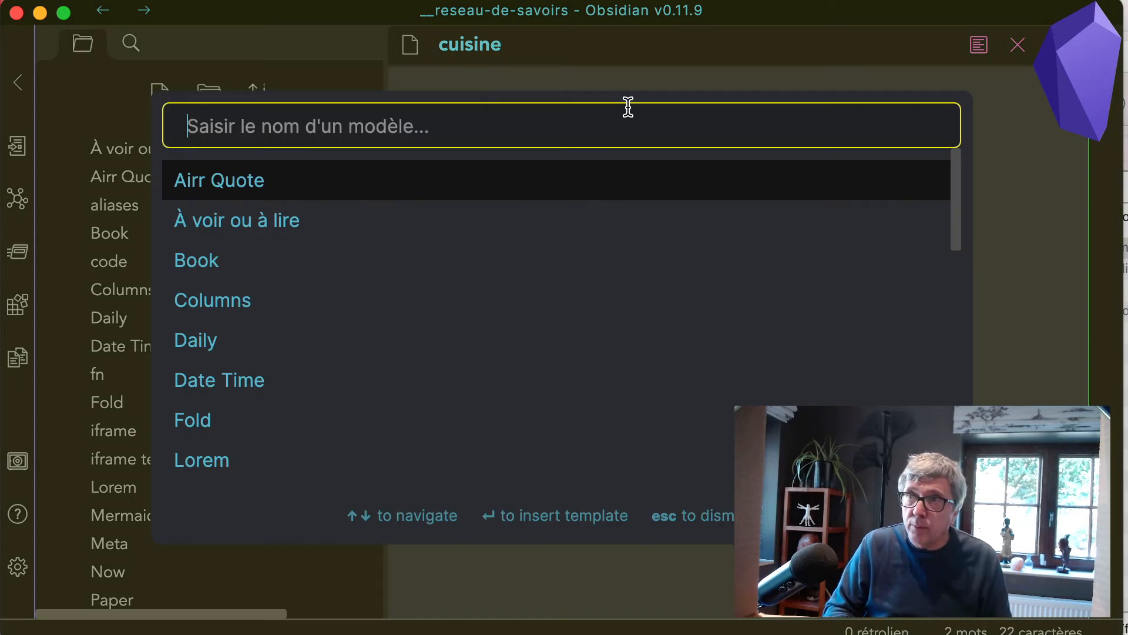
text(al)
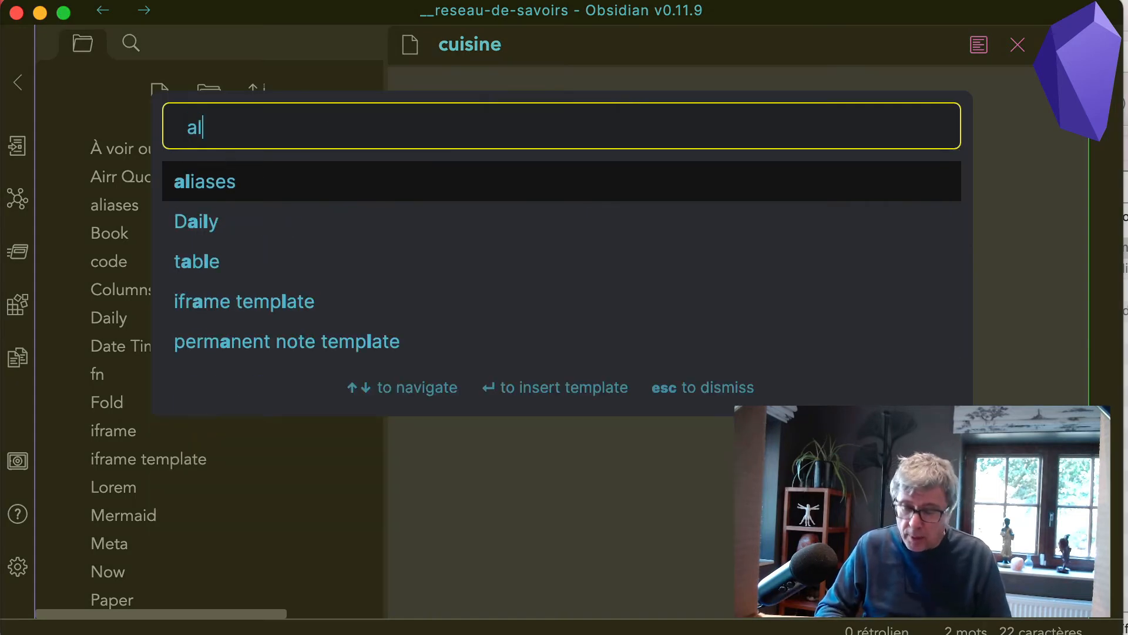
click(194, 192)
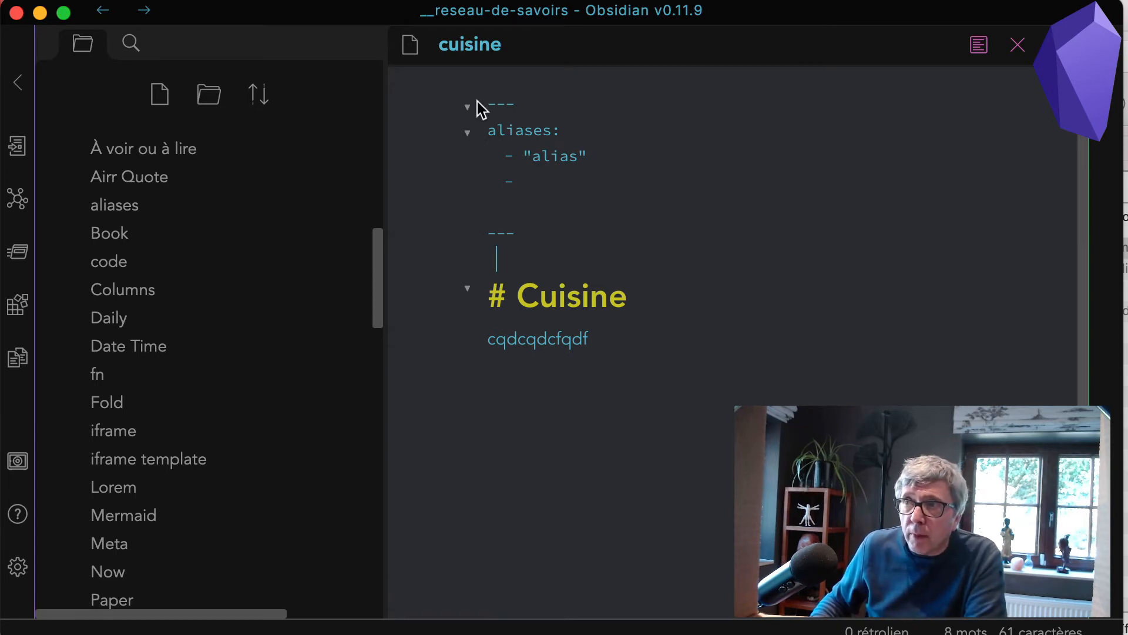
Examine the front matter's dashed delimiters, the aliases key and the indentation of its list items
drag(490, 102, 506, 101)
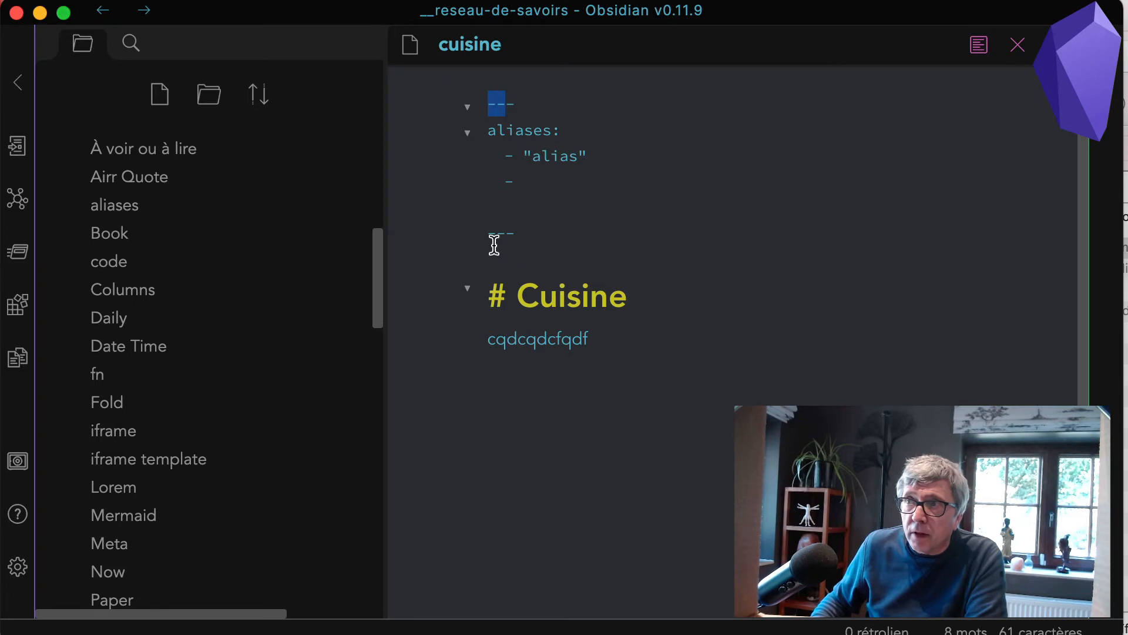
drag(491, 232, 513, 233)
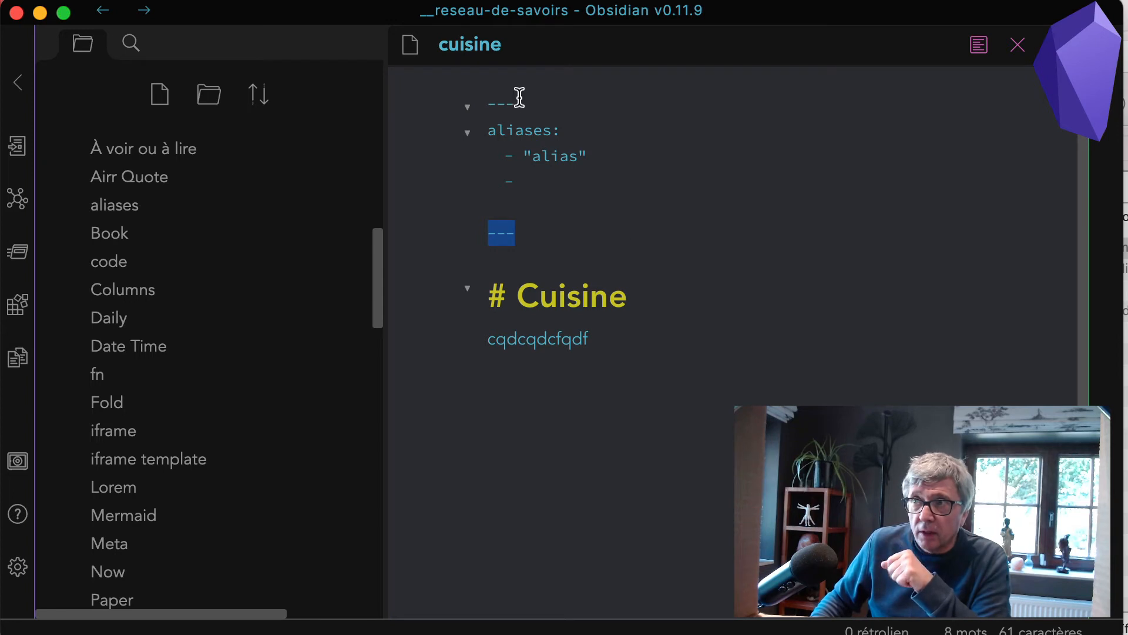
drag(481, 129, 560, 131)
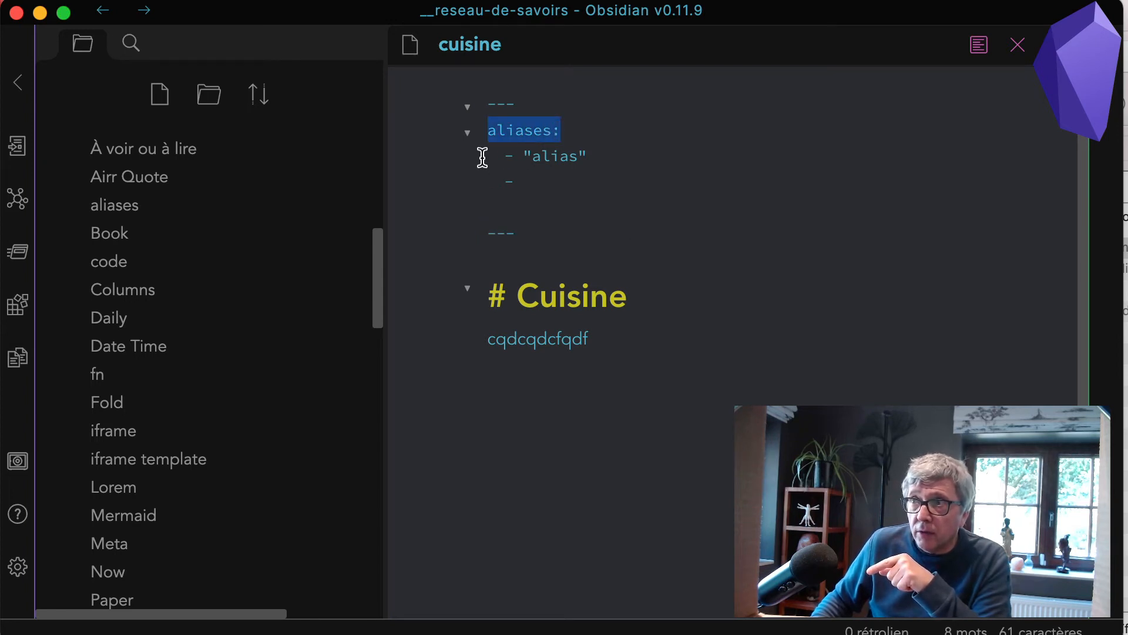
drag(486, 156, 504, 156)
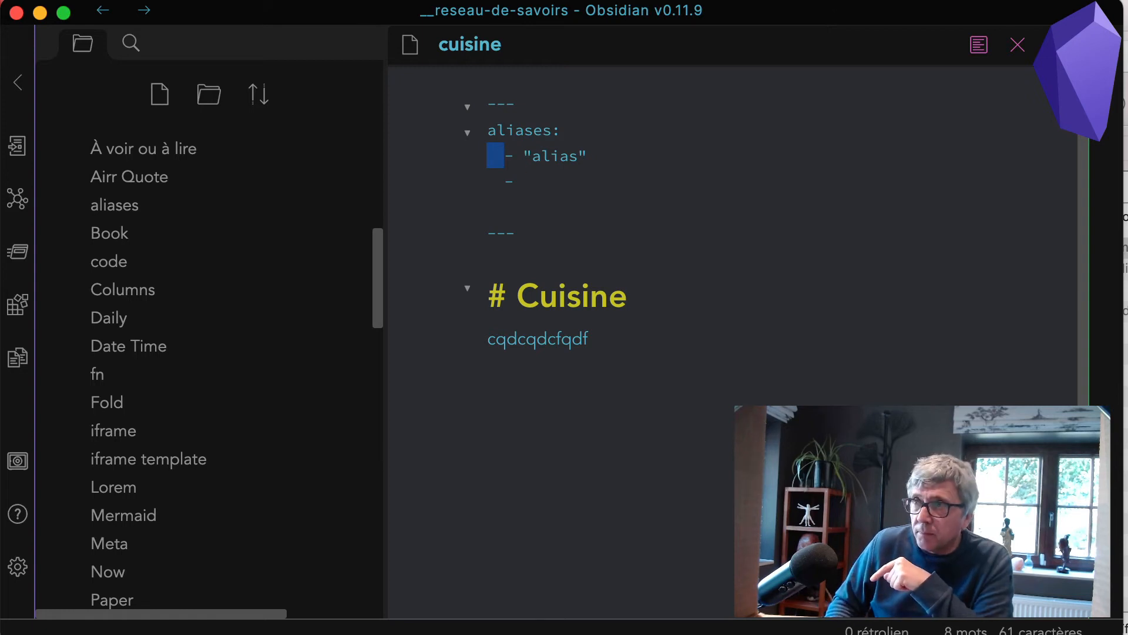
key(Left)
key(Right)
key(Right)
key(Right)
key(Right)
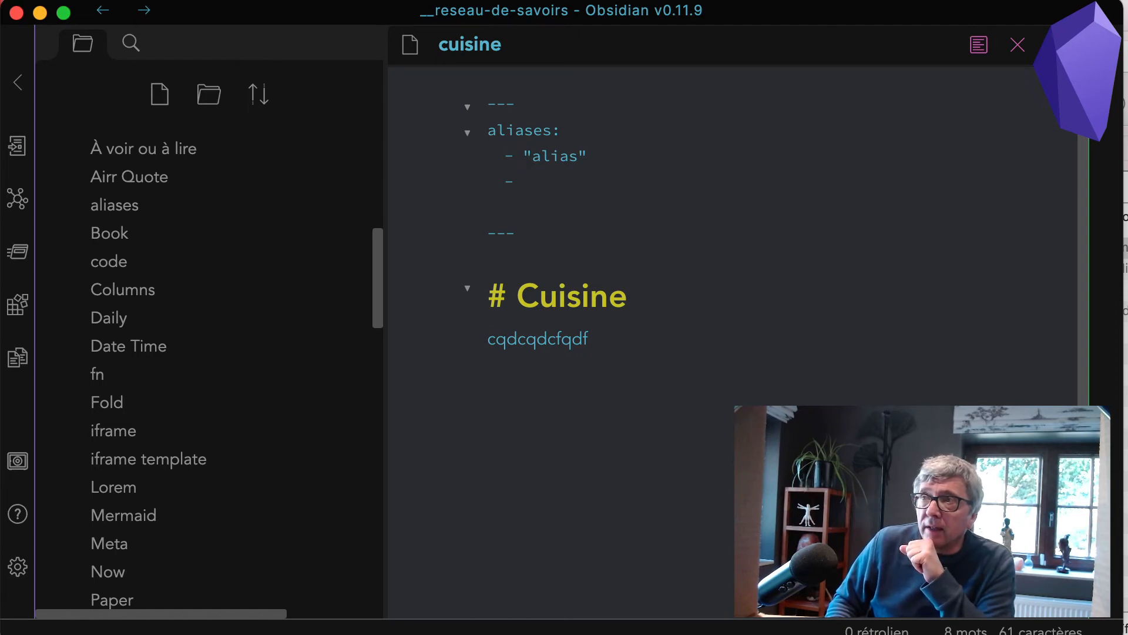
Replace the placeholder alias with "kitchen" and enter "cuisines" as the second alias in the front matter
double_click(550, 158)
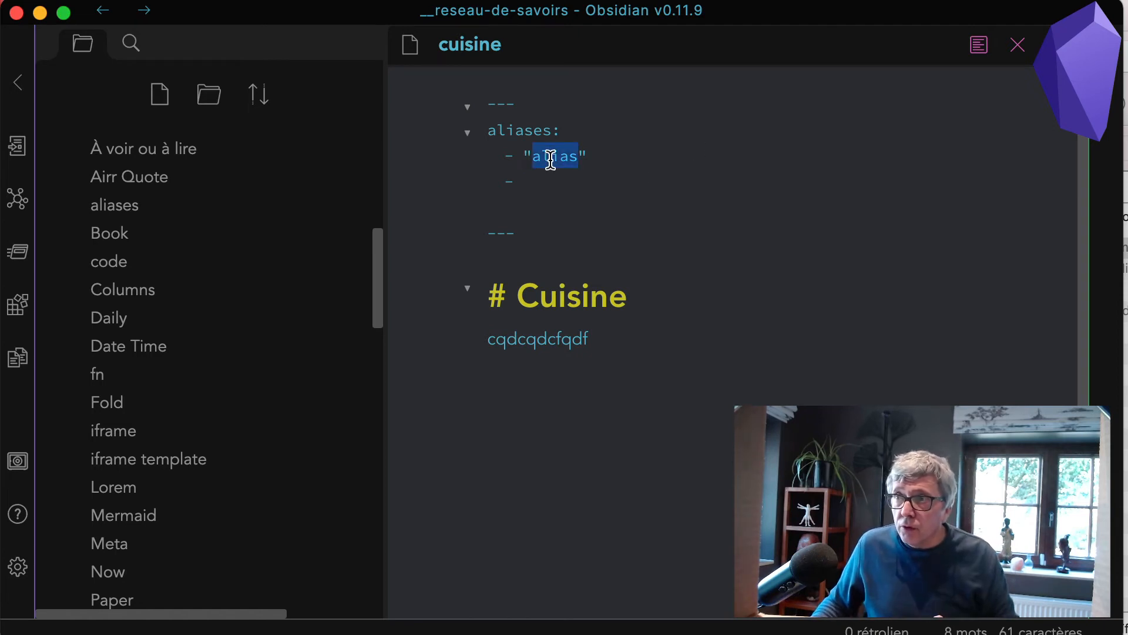
text(kitch)
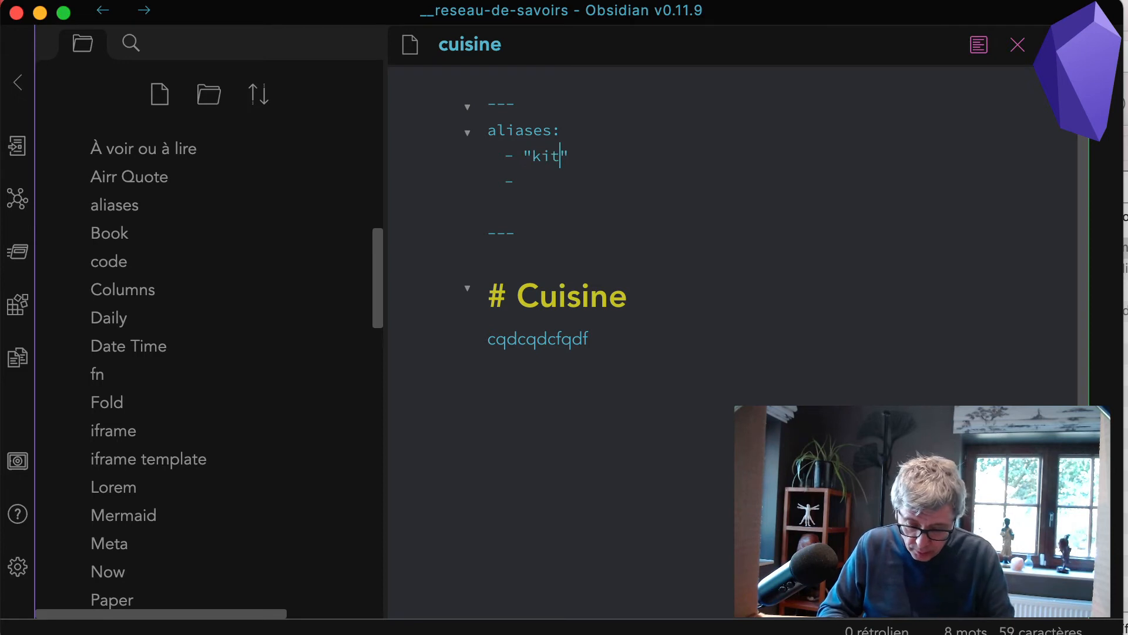
text(en)
double_click(518, 180)
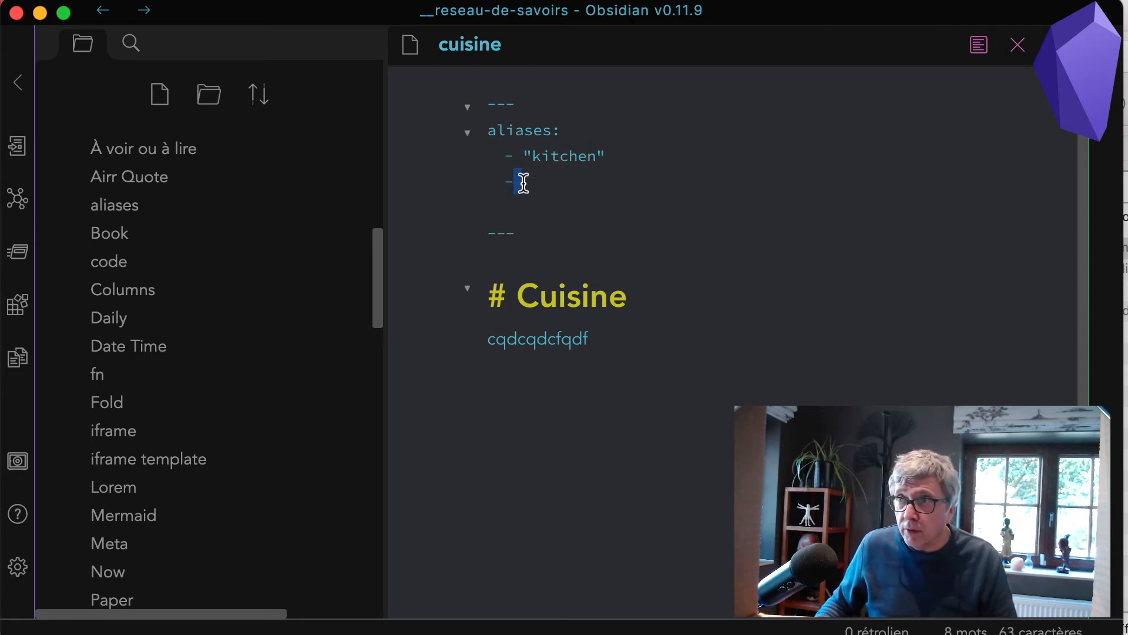
click(529, 183)
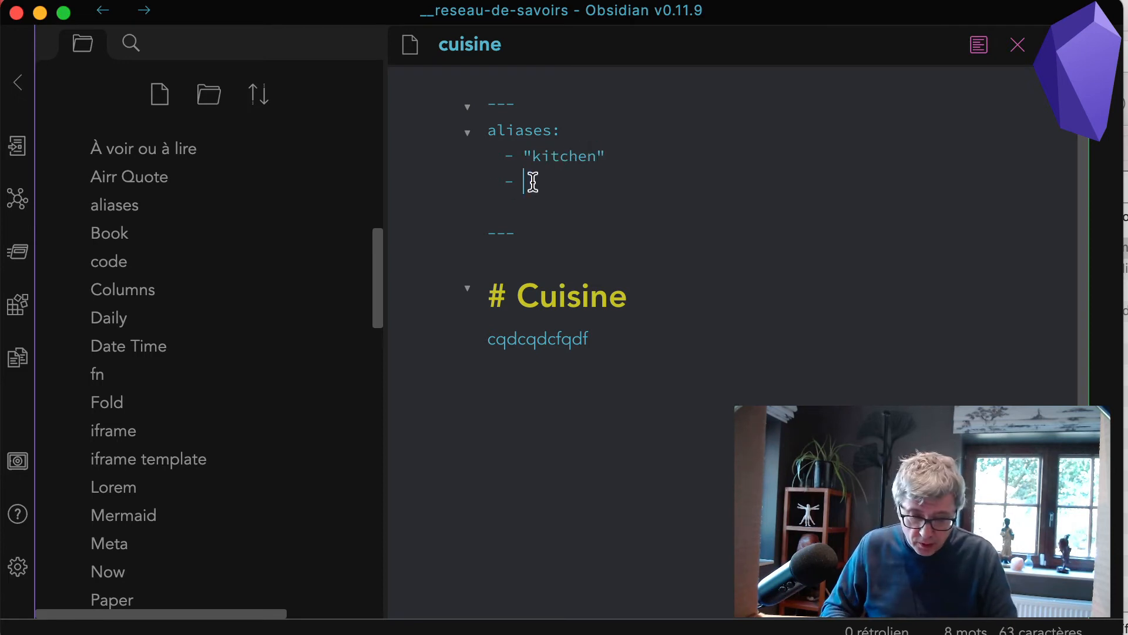
text(")
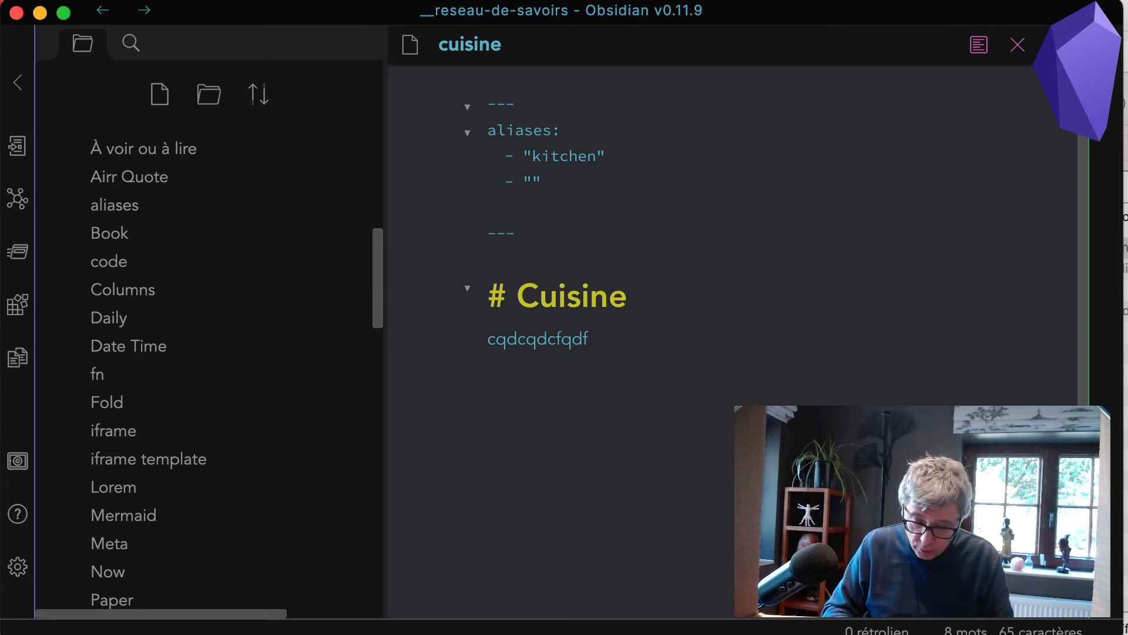
text(cuisi)
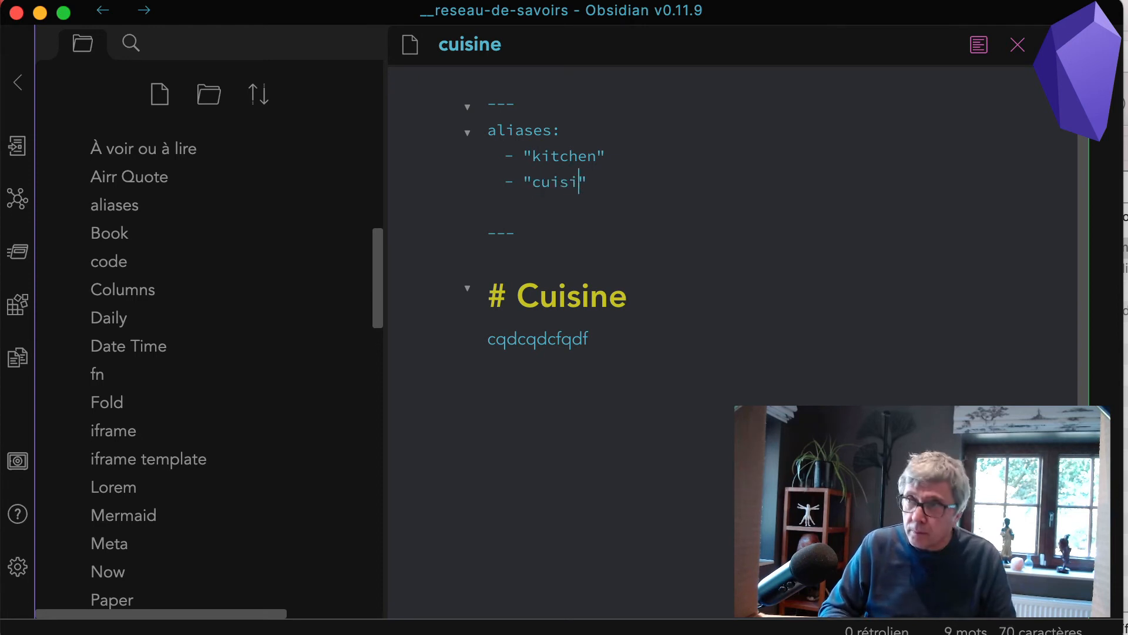
text(nes)
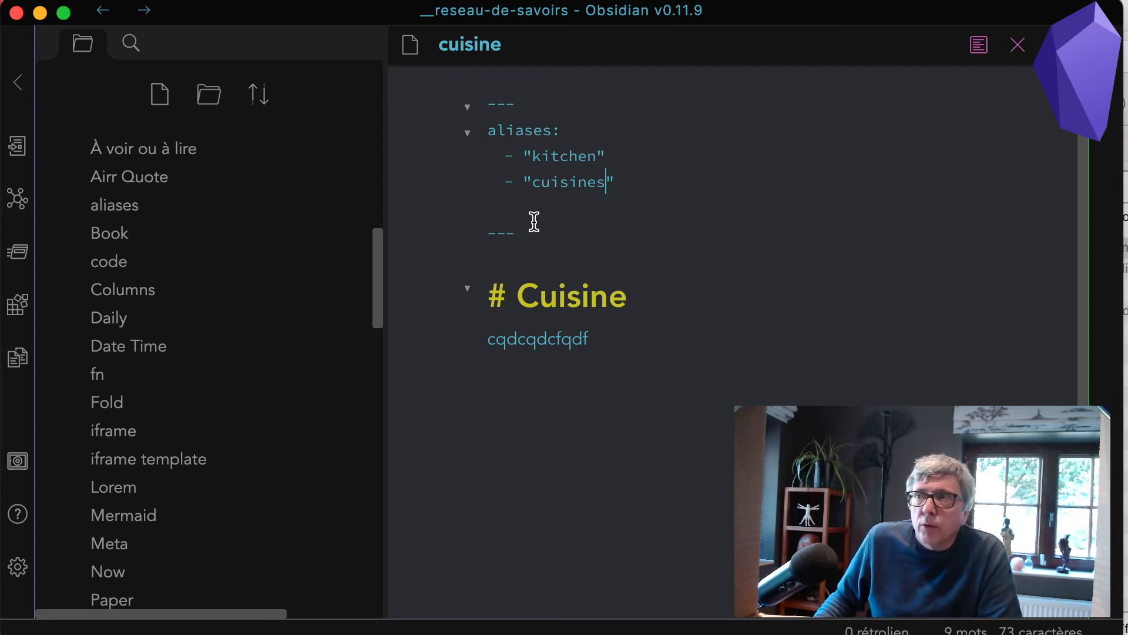
Switch the cuisine note to reading view and expand its metadata to check the aliases
key(super+e)
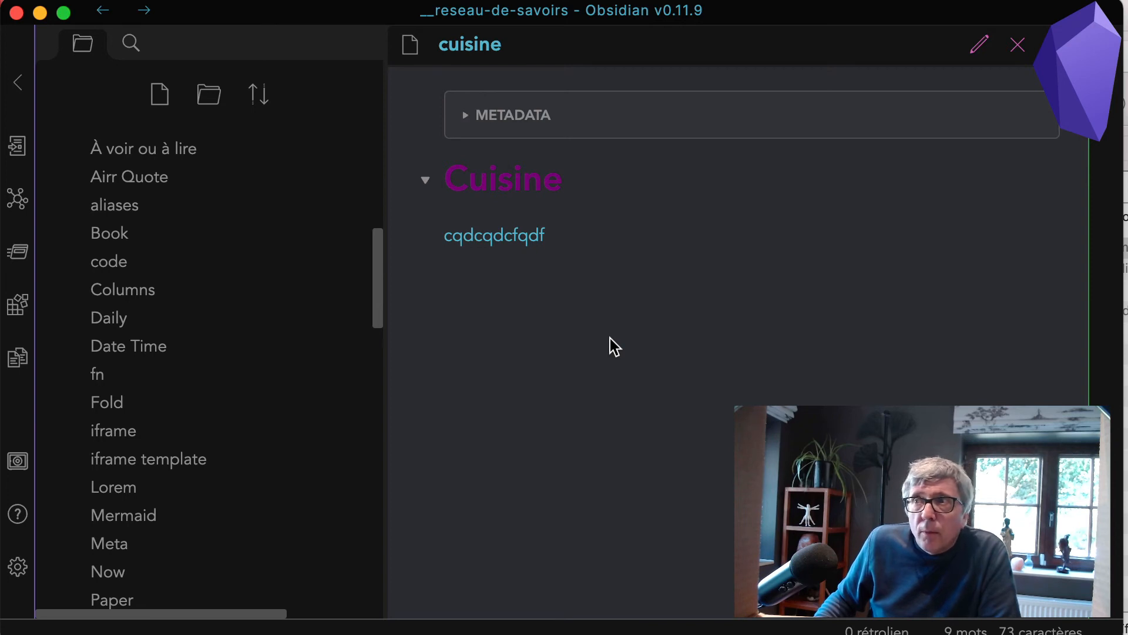
click(465, 117)
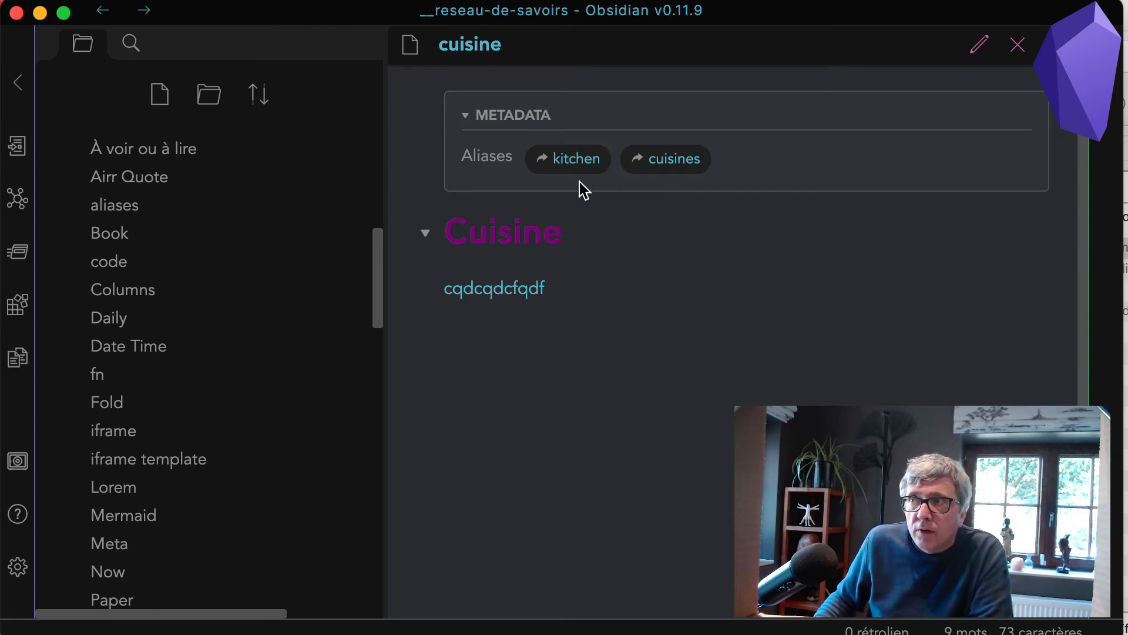
Create a new note and start an internal link in it, entering "cuisines" as the link text to bring up the matching alias
click(157, 94)
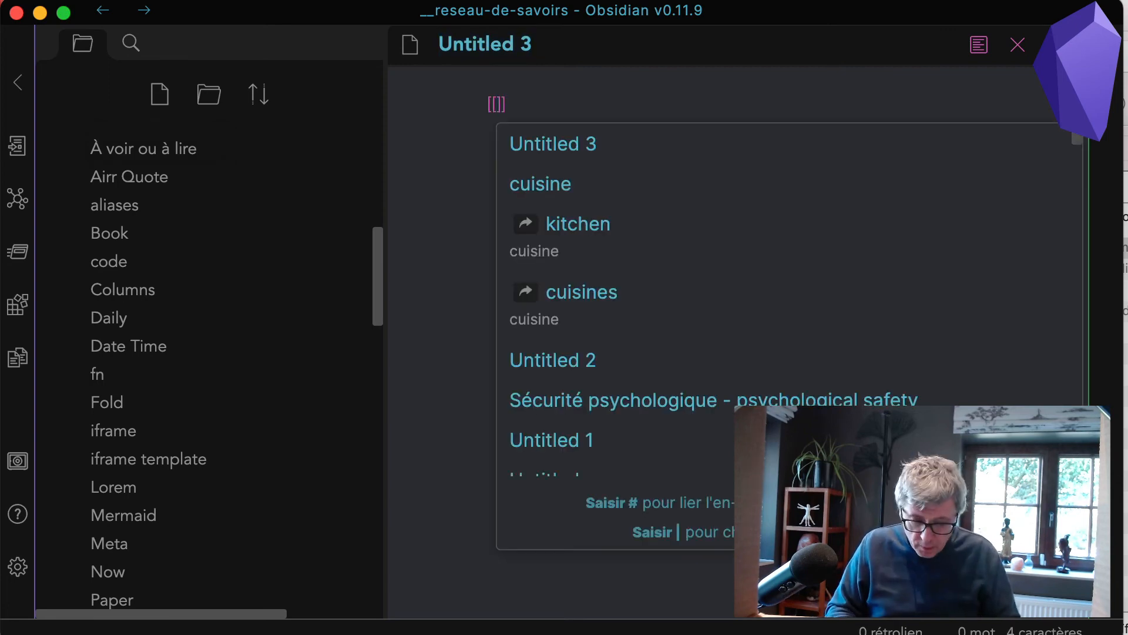
text(cuisine)
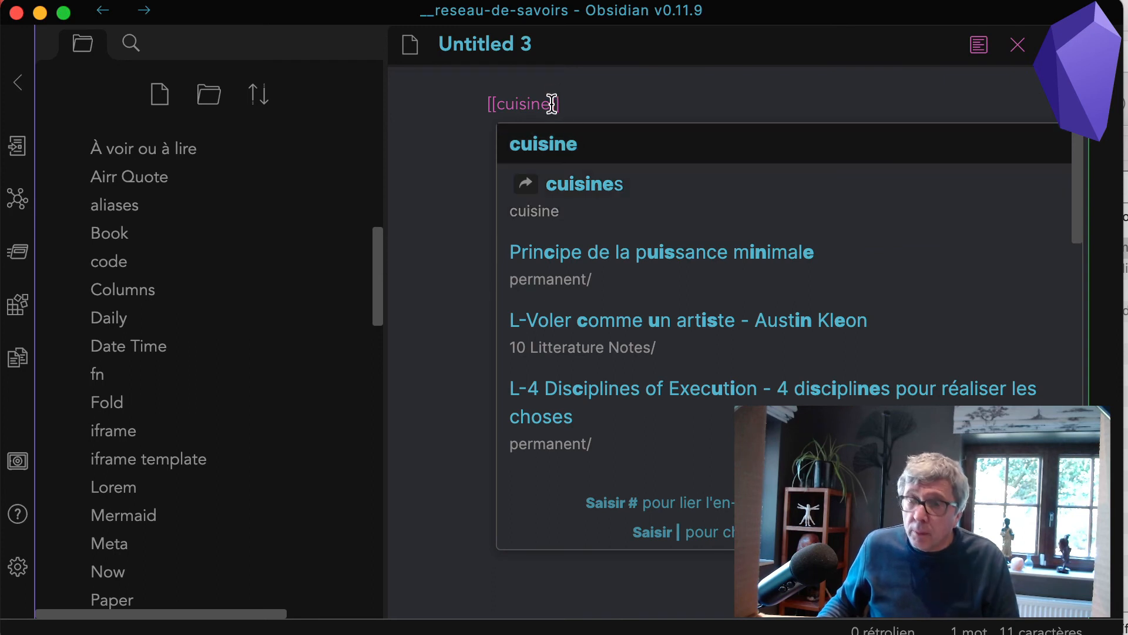
text(s)
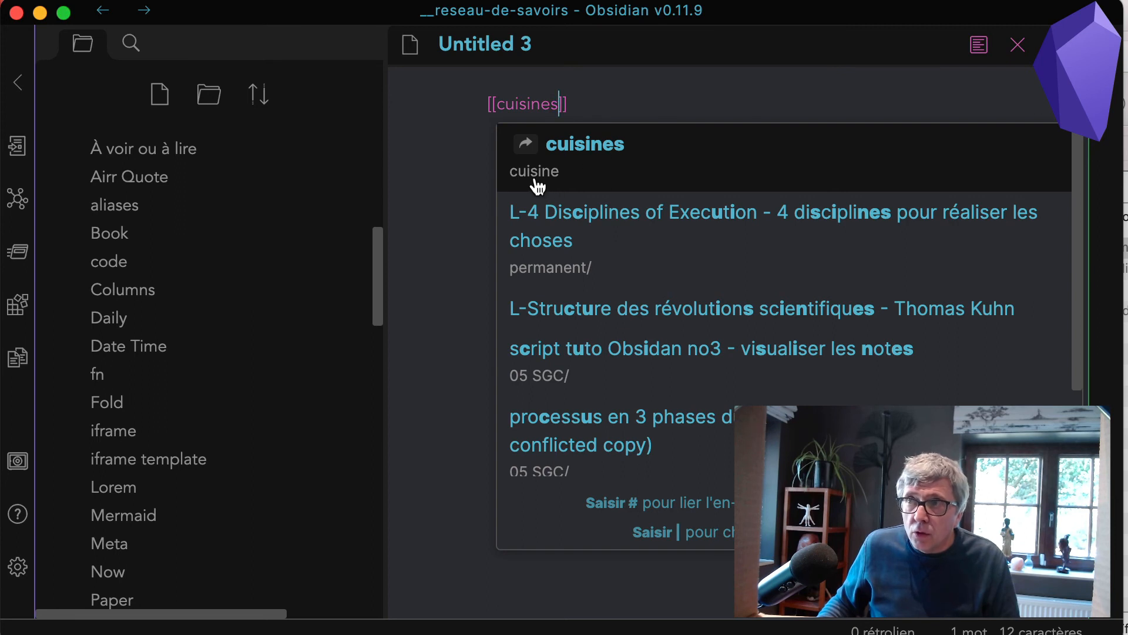
Replace the link text with the cuisine note's "kitchen" alias and follow the link in reading view
double_click(531, 104)
text(kitc)
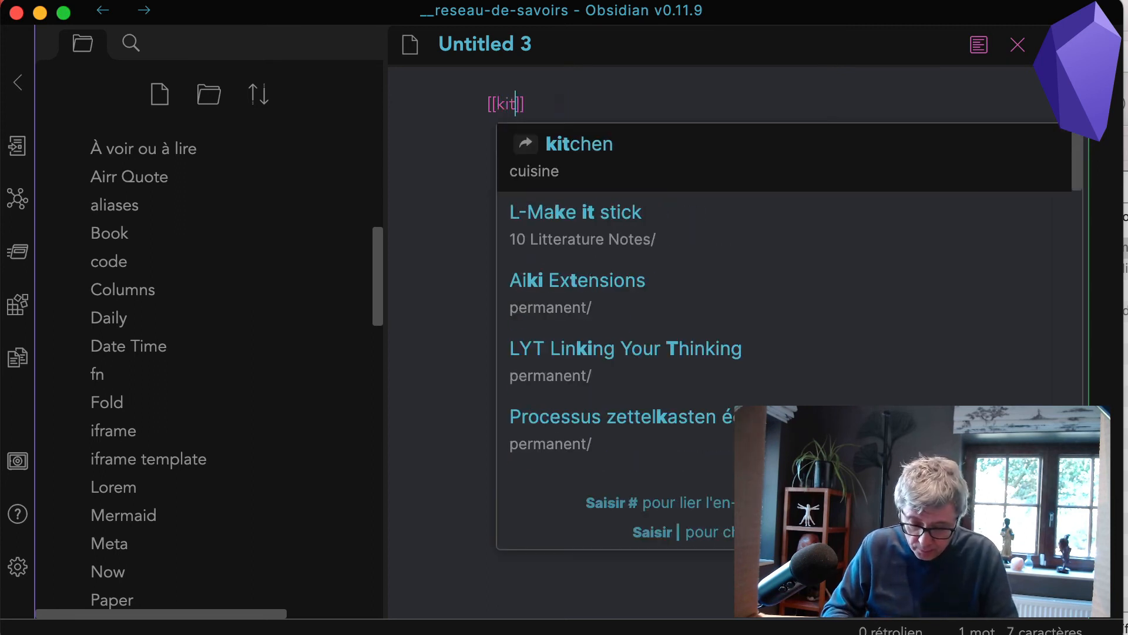
text(h)
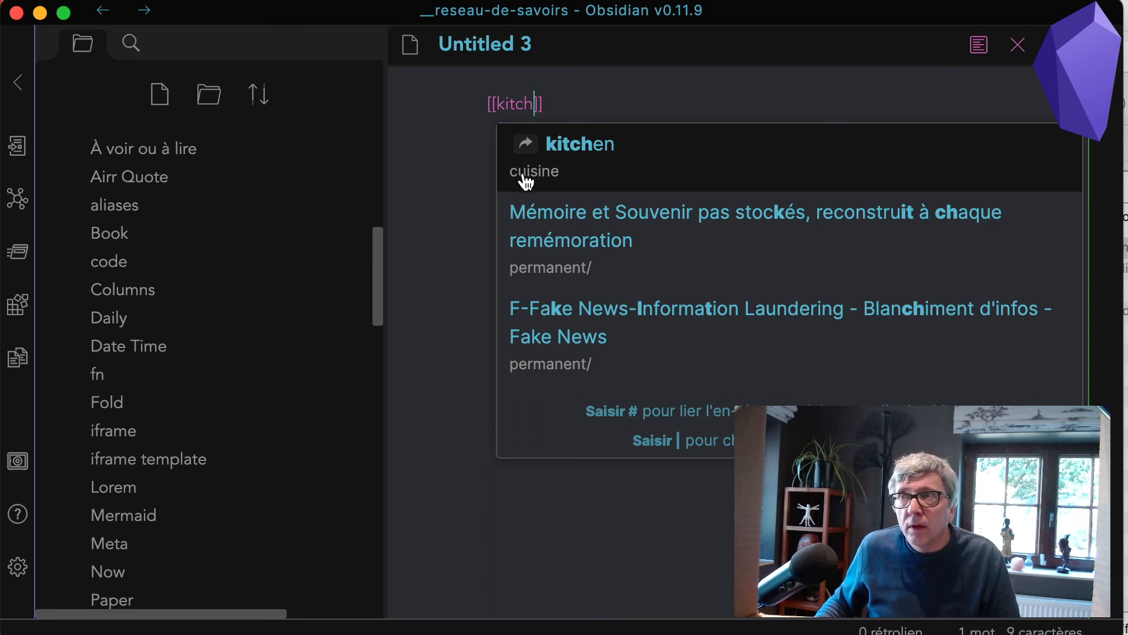
click(532, 156)
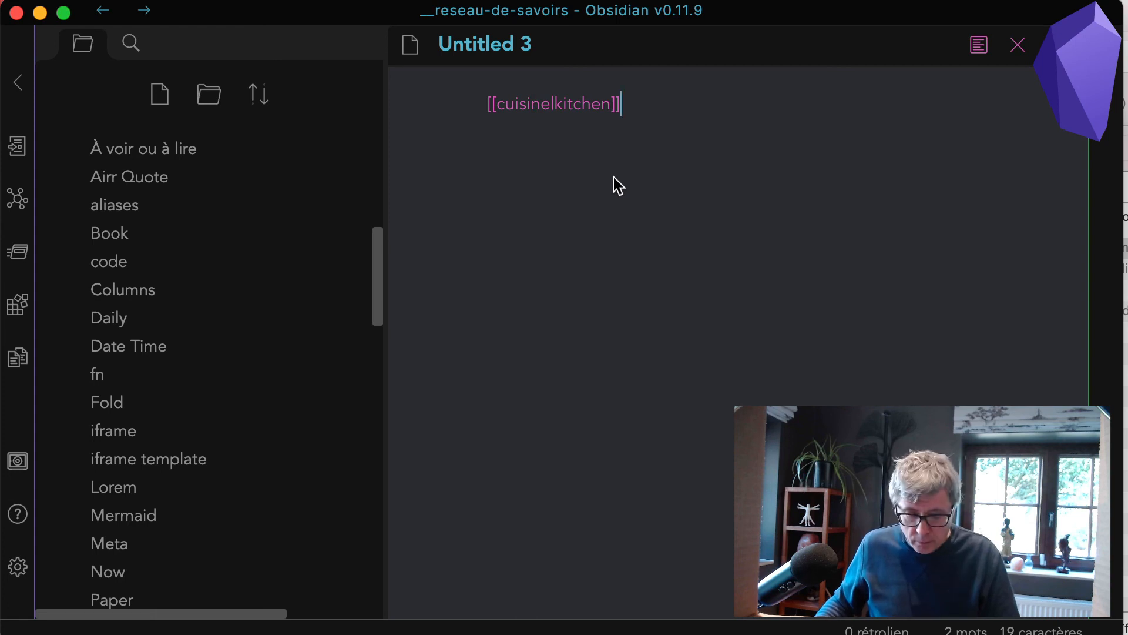
key(super+e)
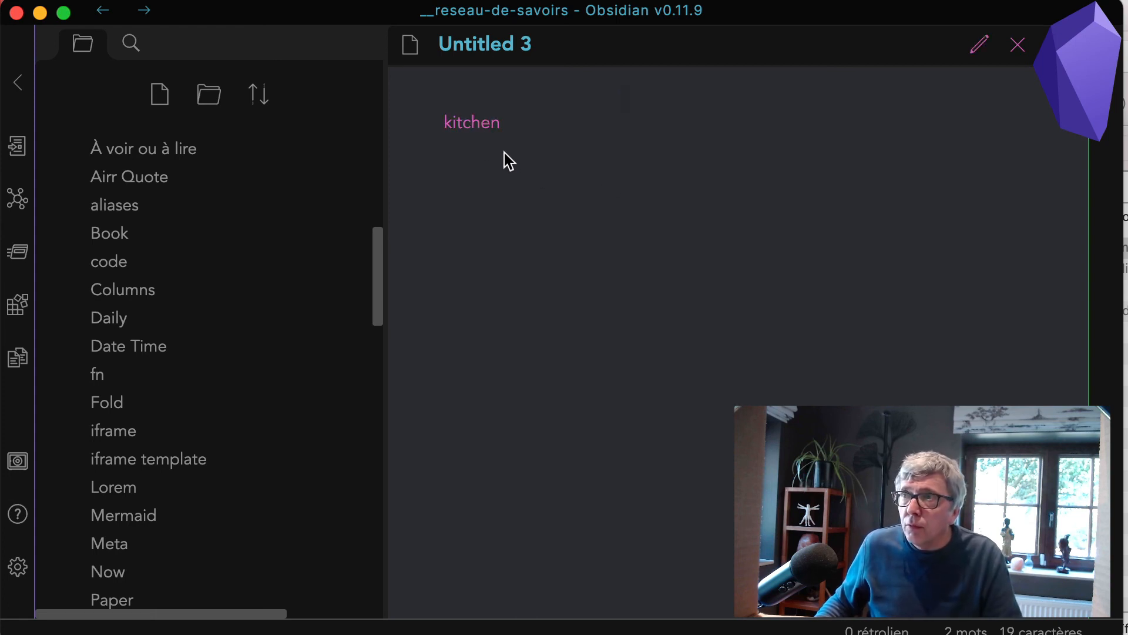
click(472, 125)
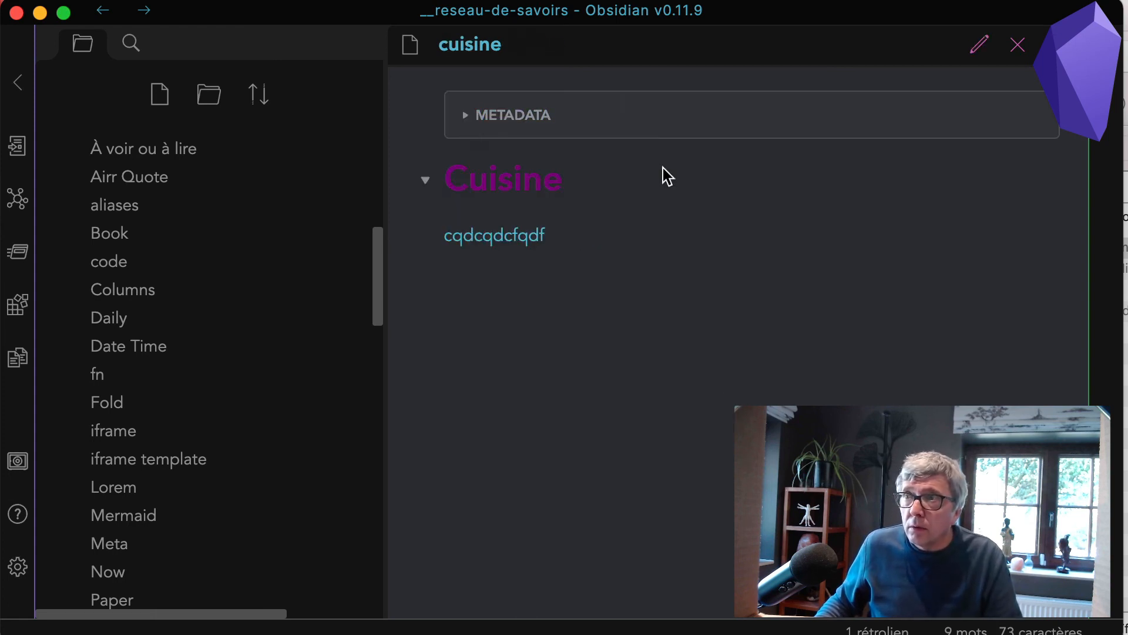